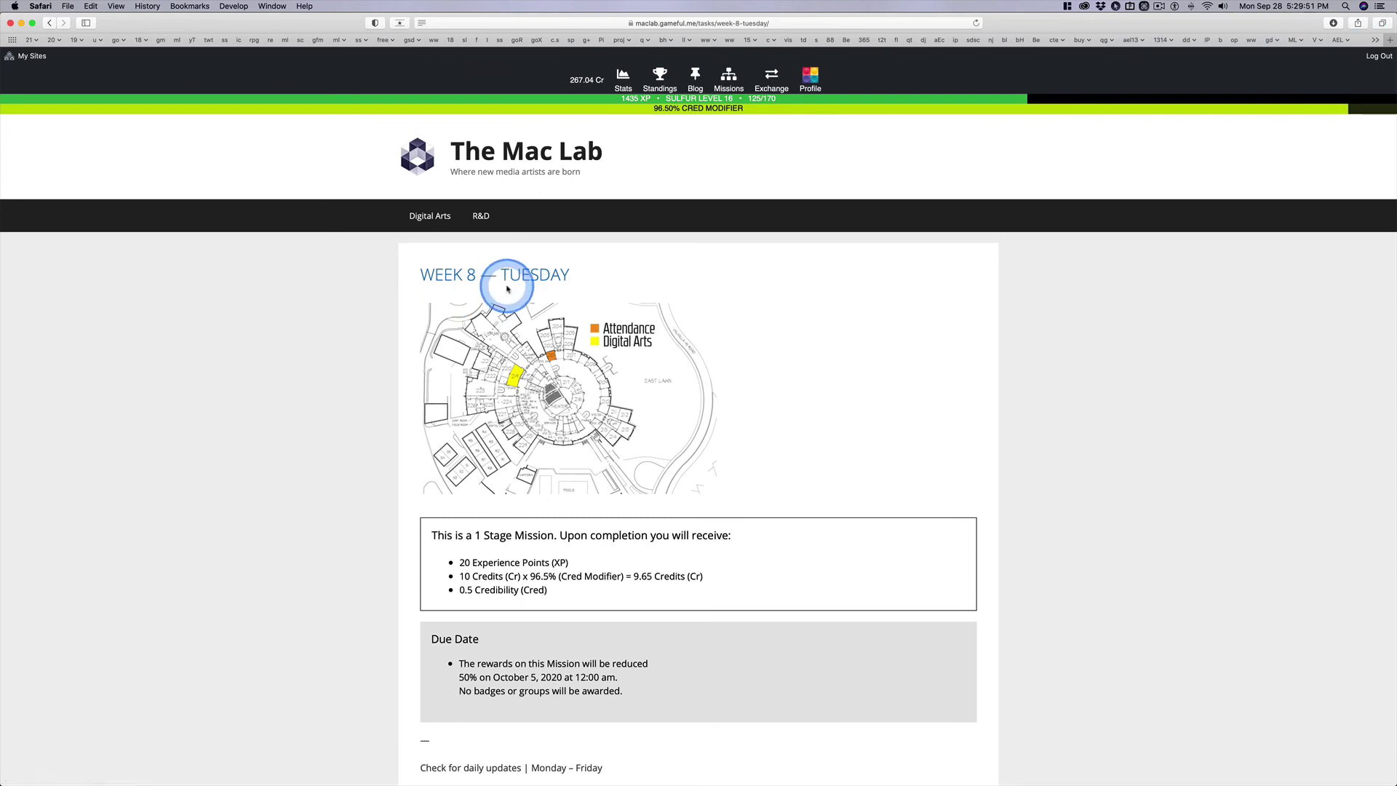
Step: View the enlarged campus map, close it, and bring both unplayed Week 8 Tuesday videos into view
click(552, 409)
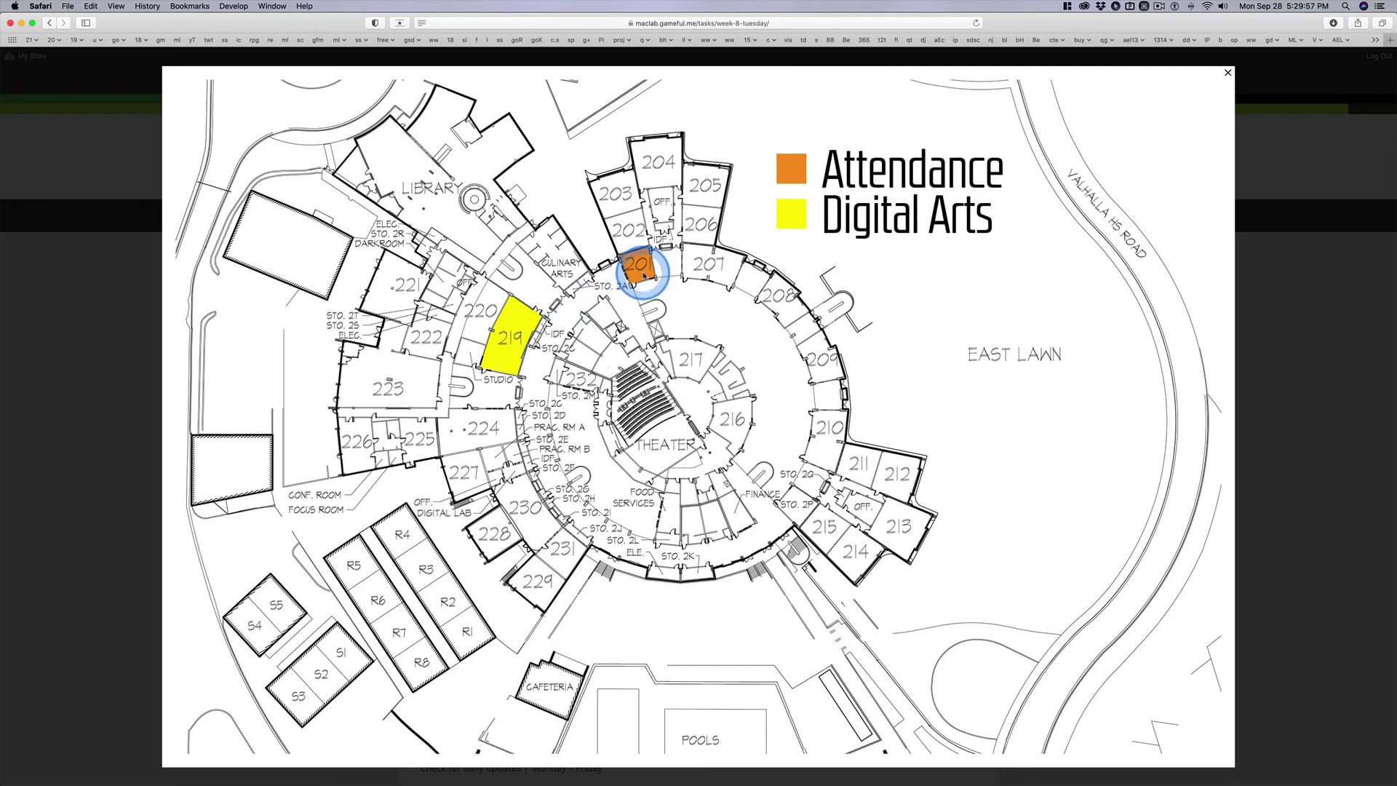
click(110, 288)
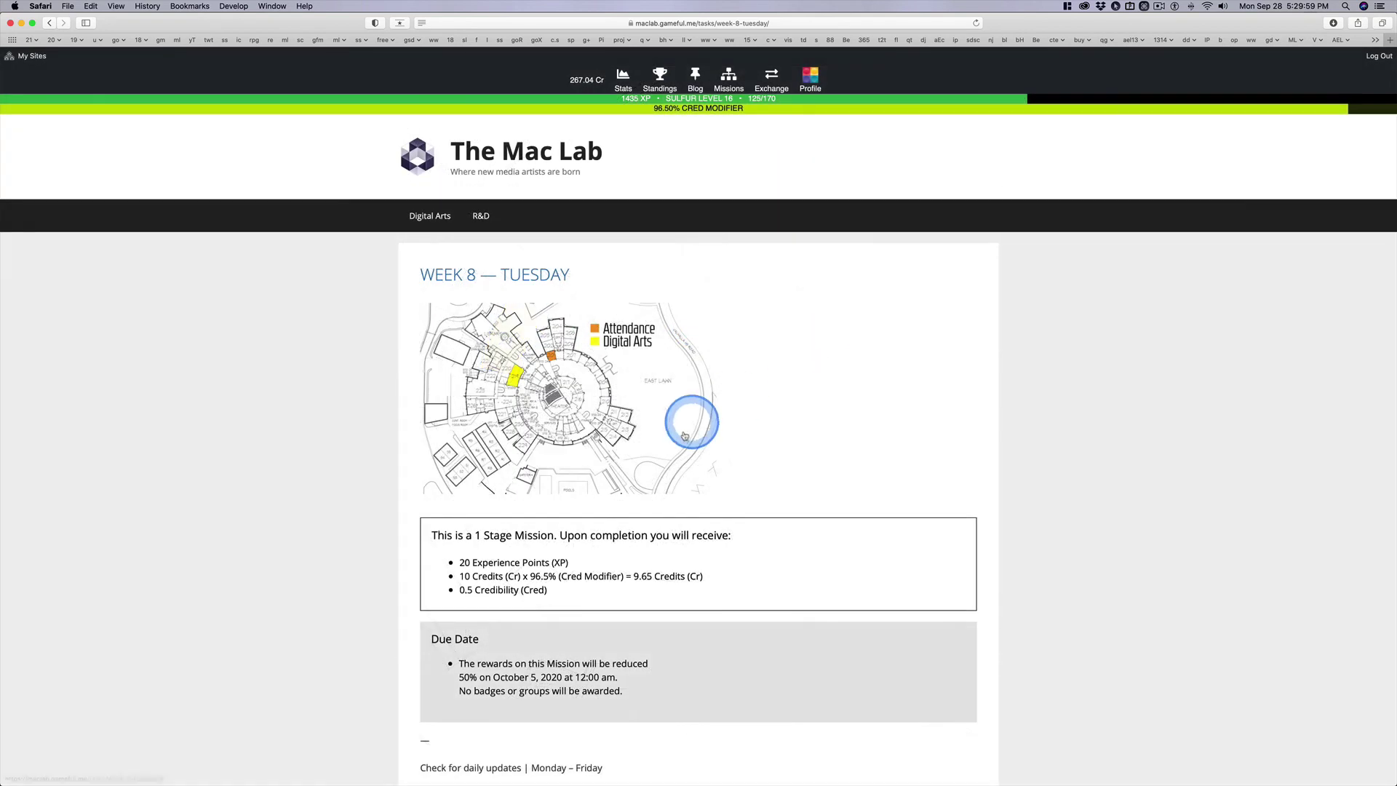
scroll(768, 476, down, 5)
scroll(767, 477, down, 3)
scroll(768, 476, down, 1)
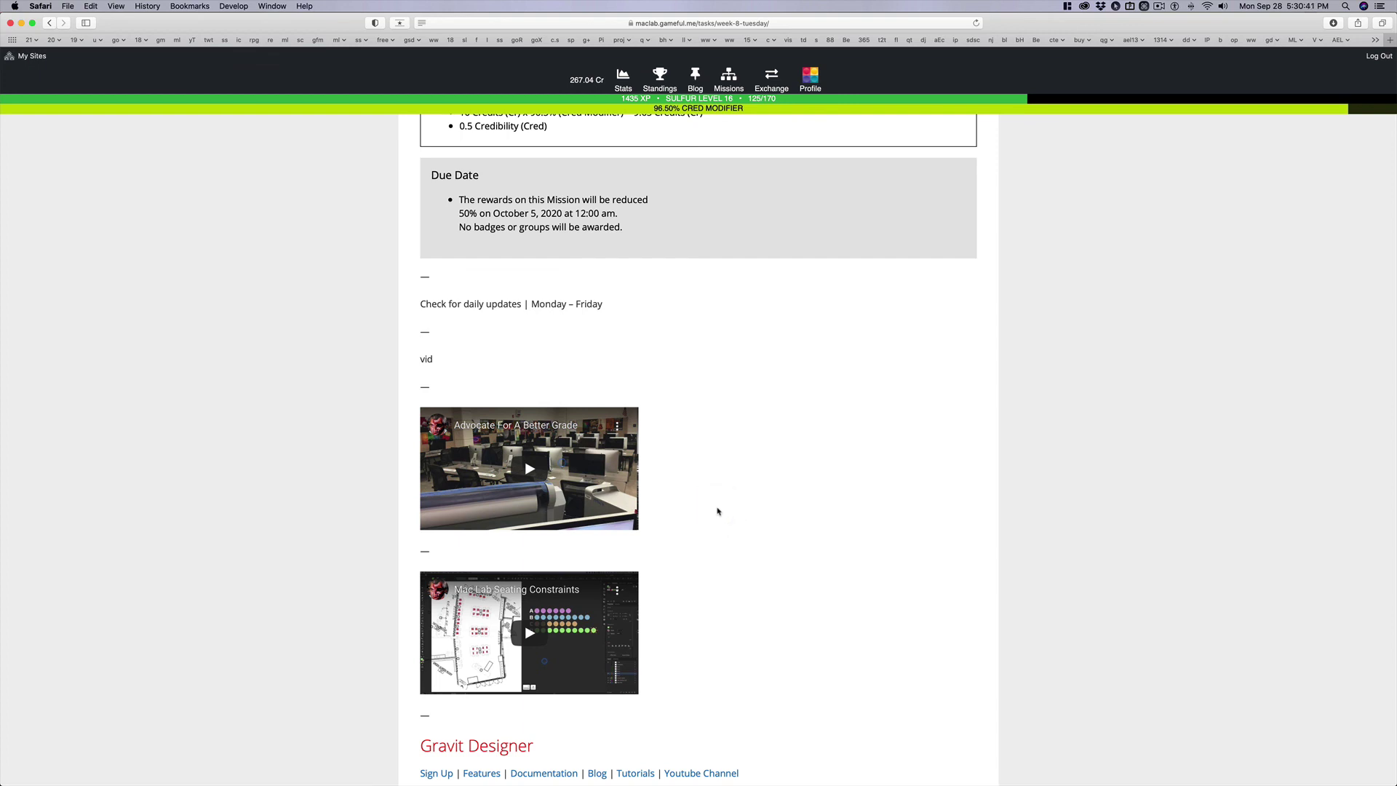
click(718, 510)
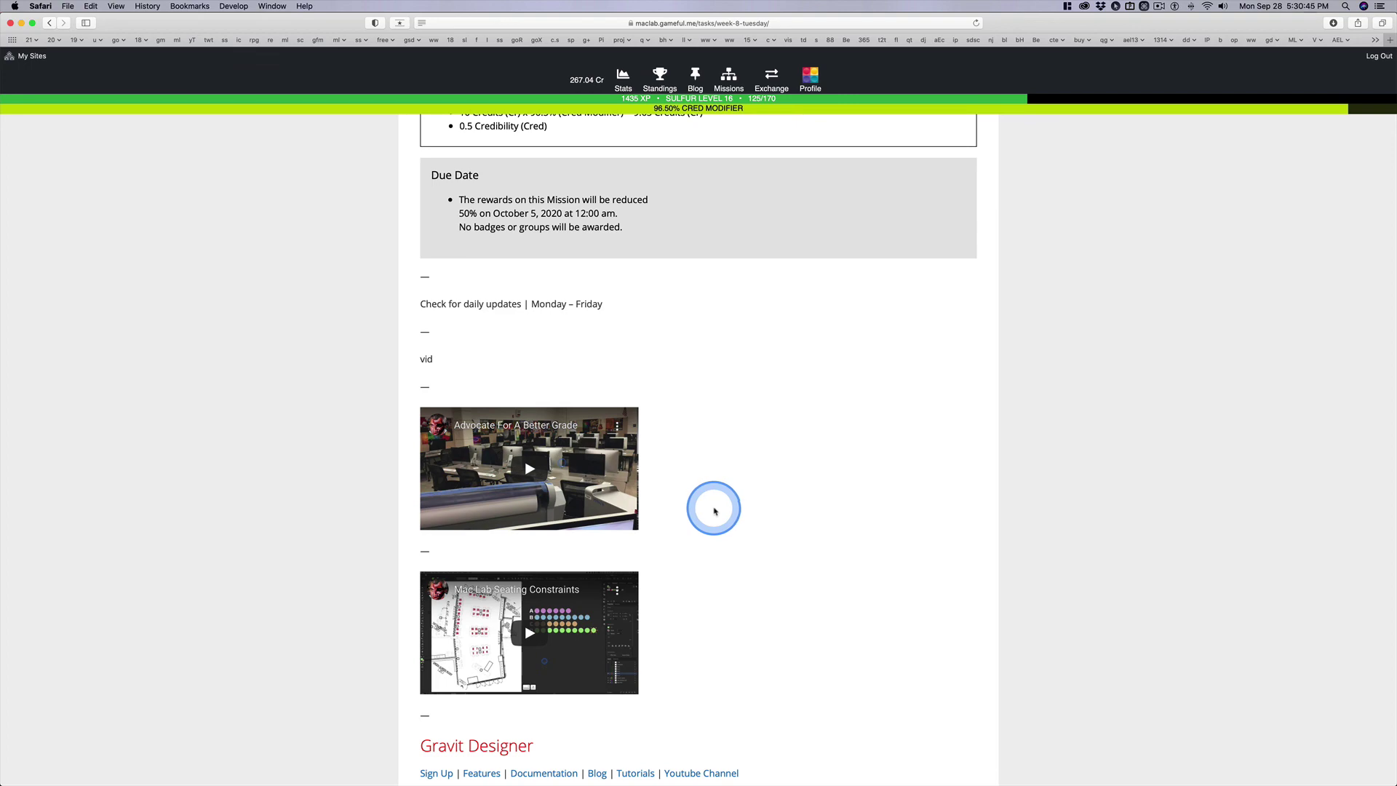
scroll(709, 487, up, 10)
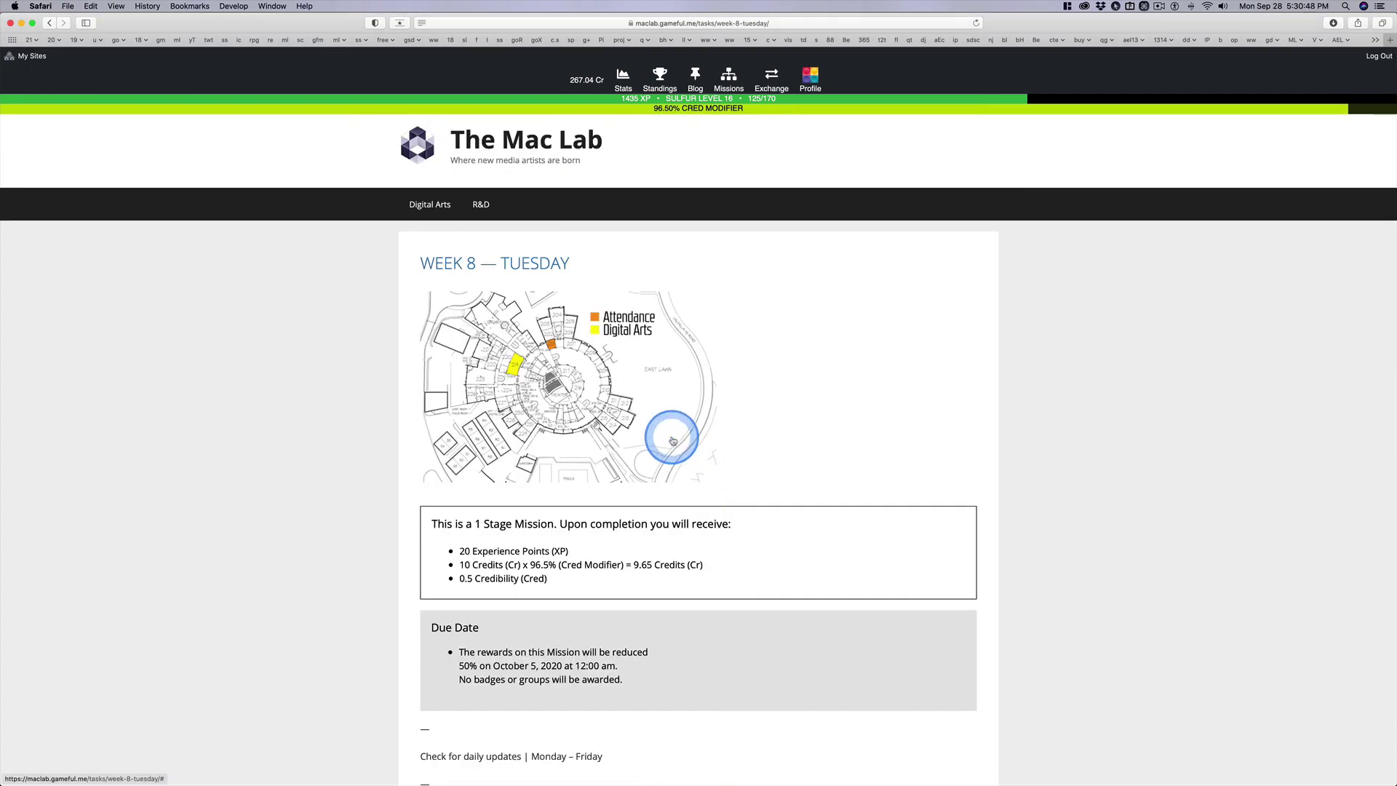
Step: Go to the Missions map and pick the Week 8 Wednesday entry under Daily Updates
click(729, 78)
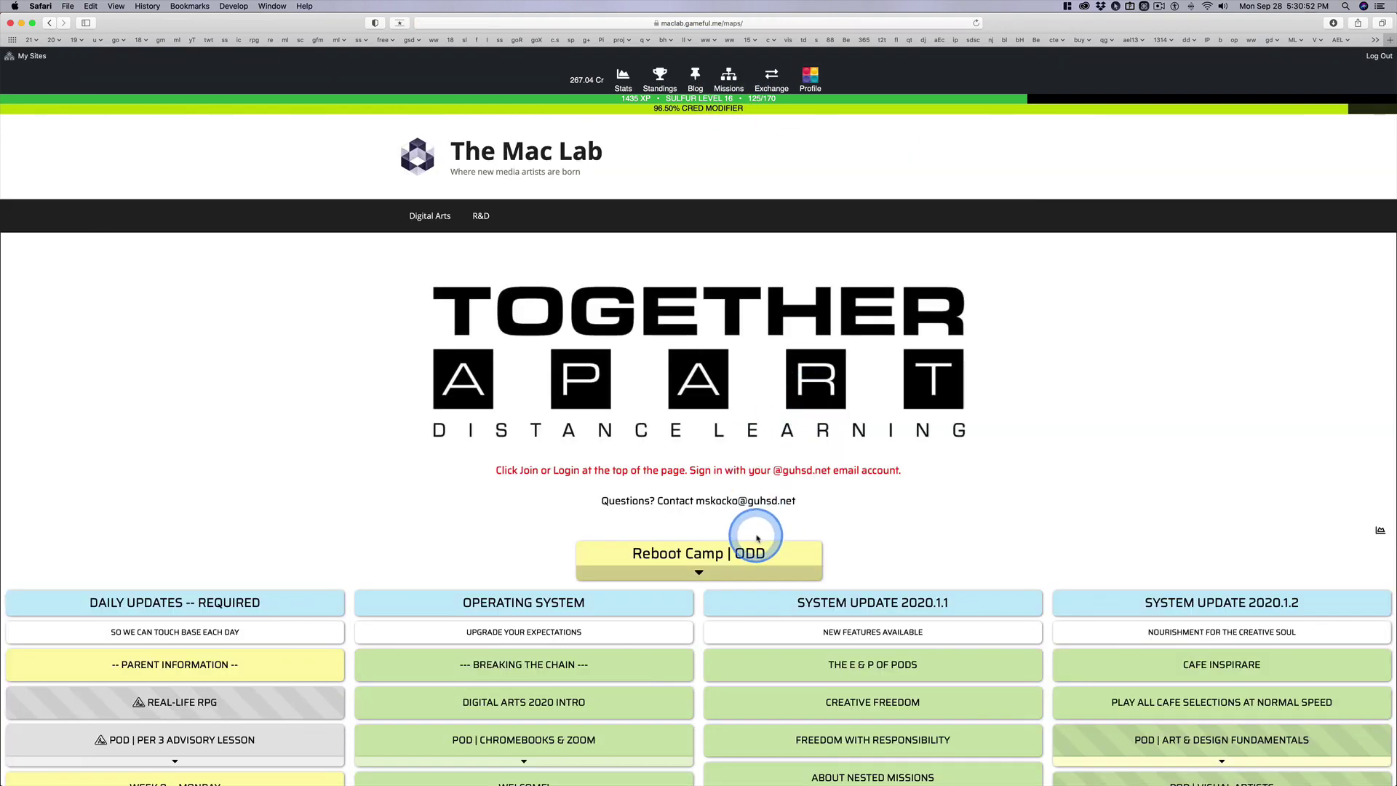
scroll(765, 524, down, 5)
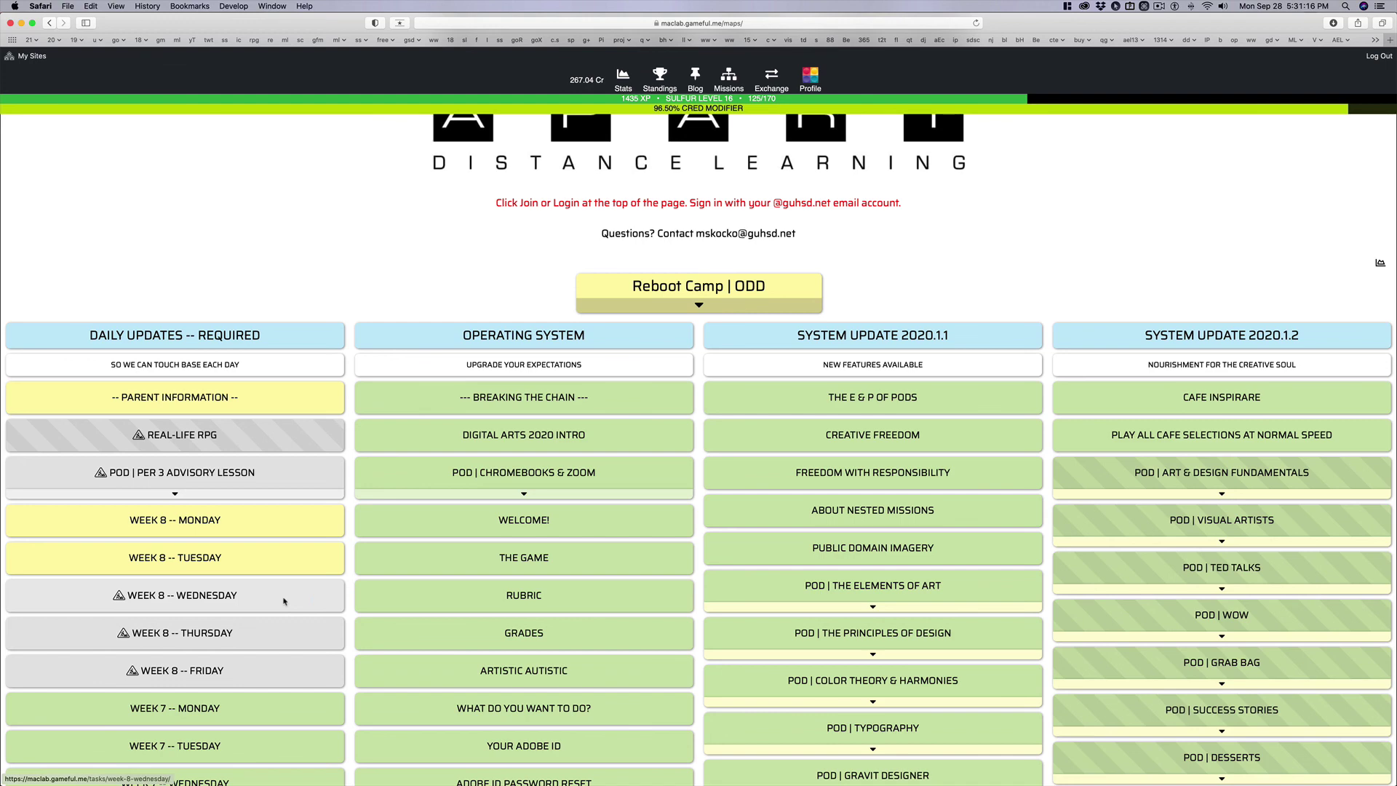
click(283, 600)
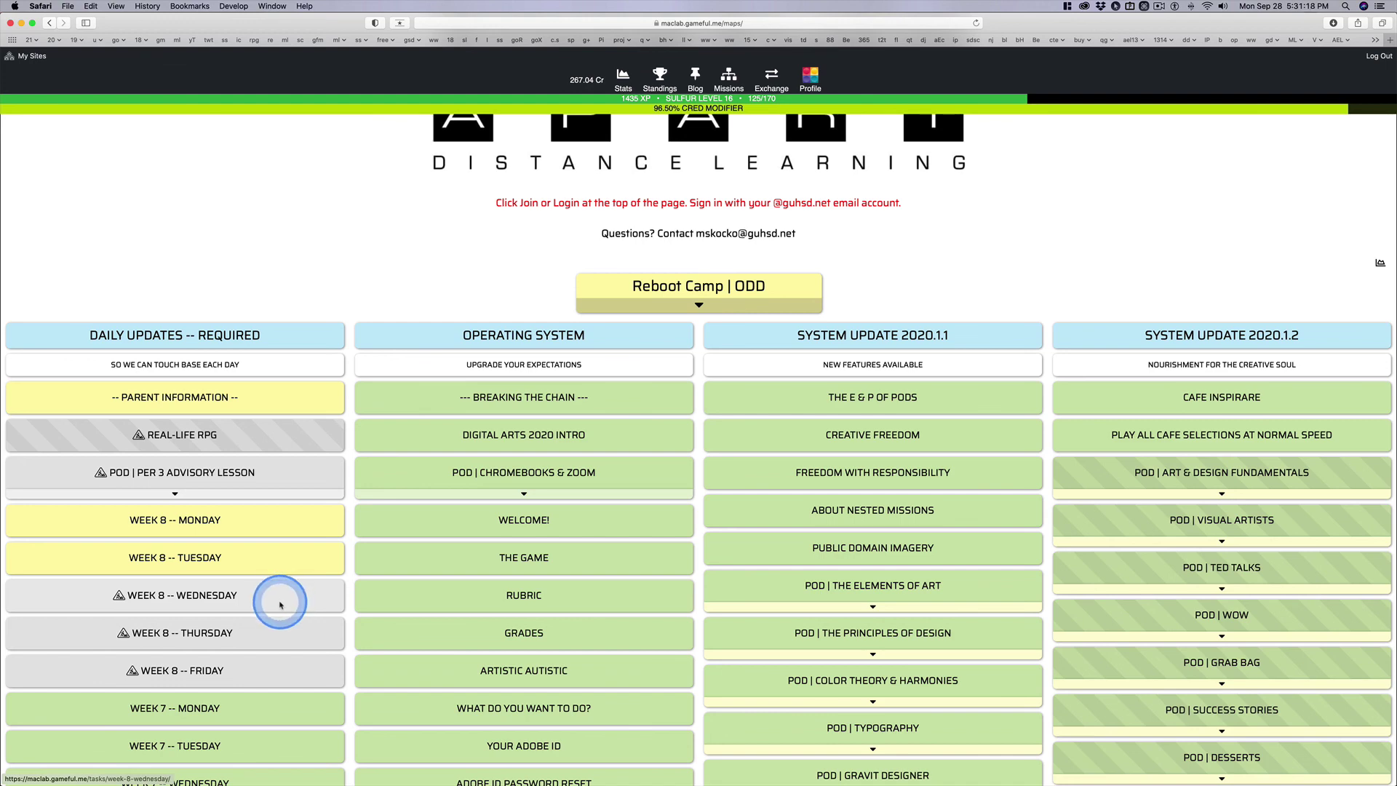